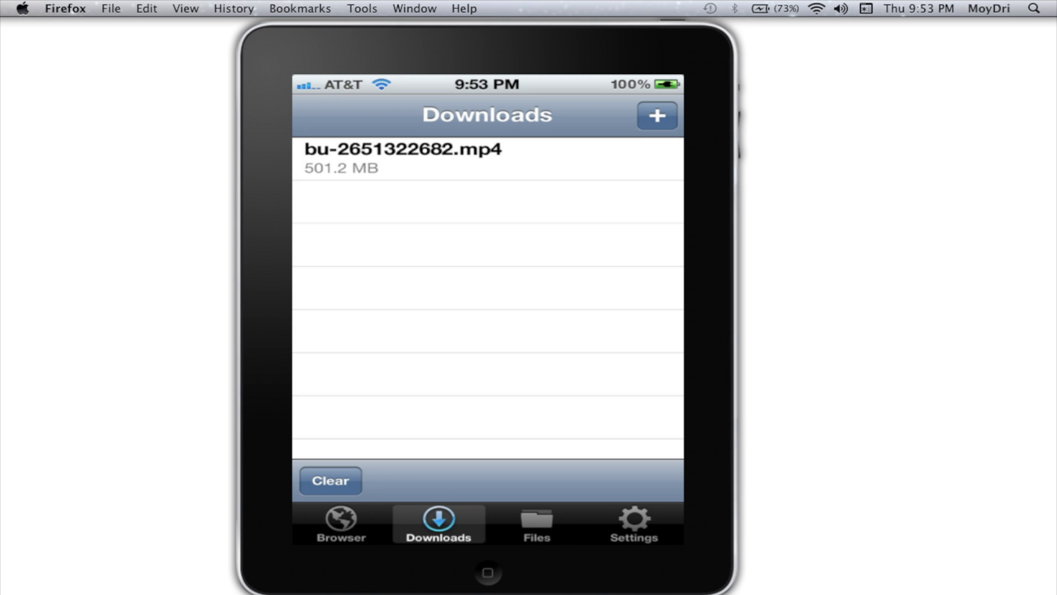
- Confirm bu-2651322682.mp4 (501.2 MB) appears under Files, then go back to the Downloads list
click(537, 523)
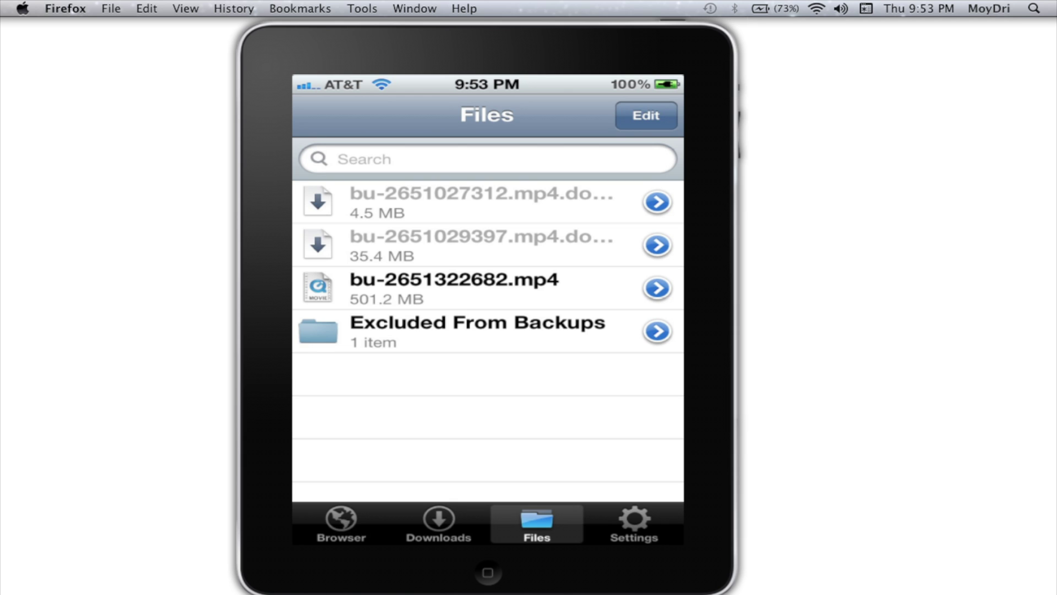
click(439, 524)
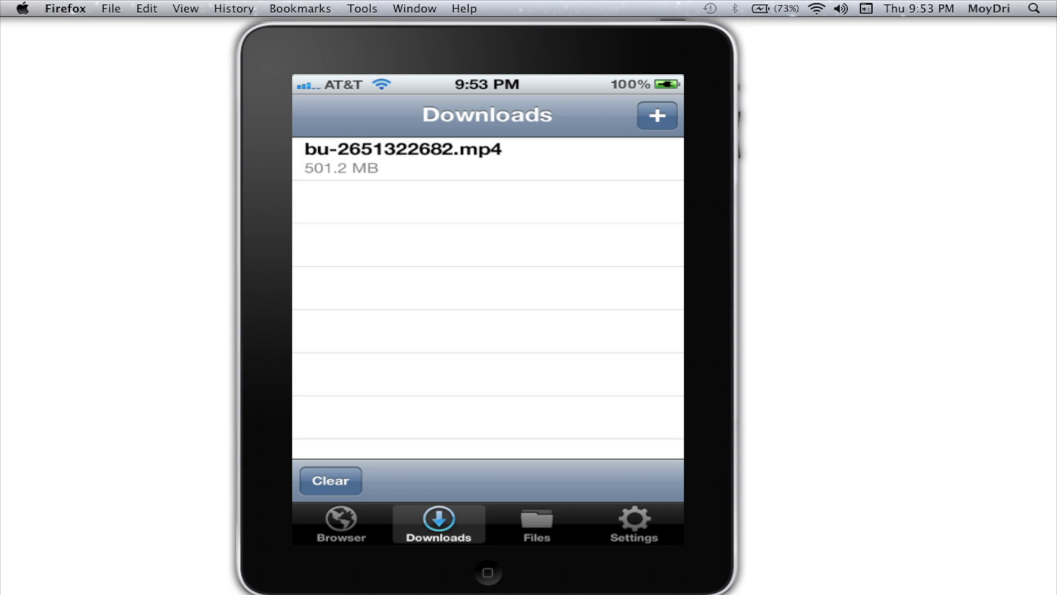